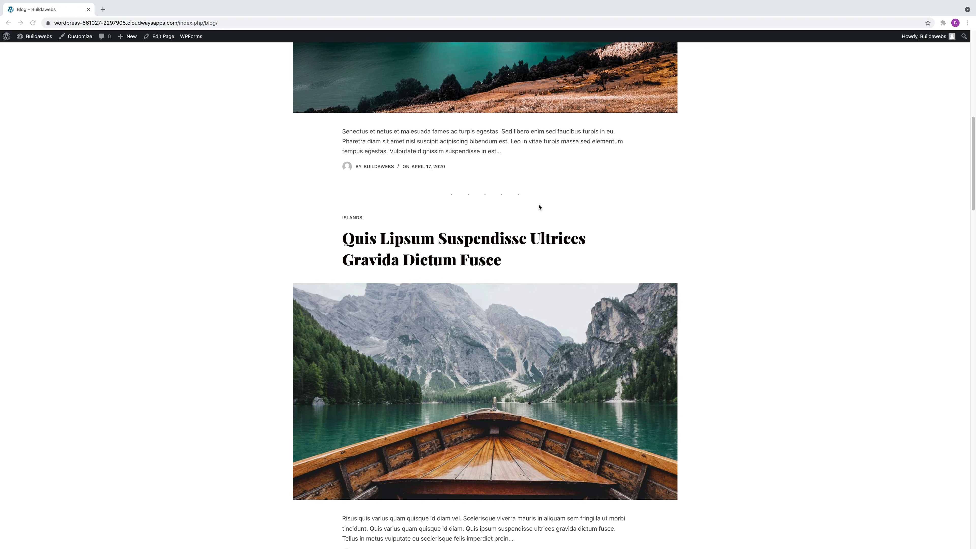
# - View the Islands category archive from the blog, and open the post categories management page in the WordPress admin
pyautogui.click(354, 219)
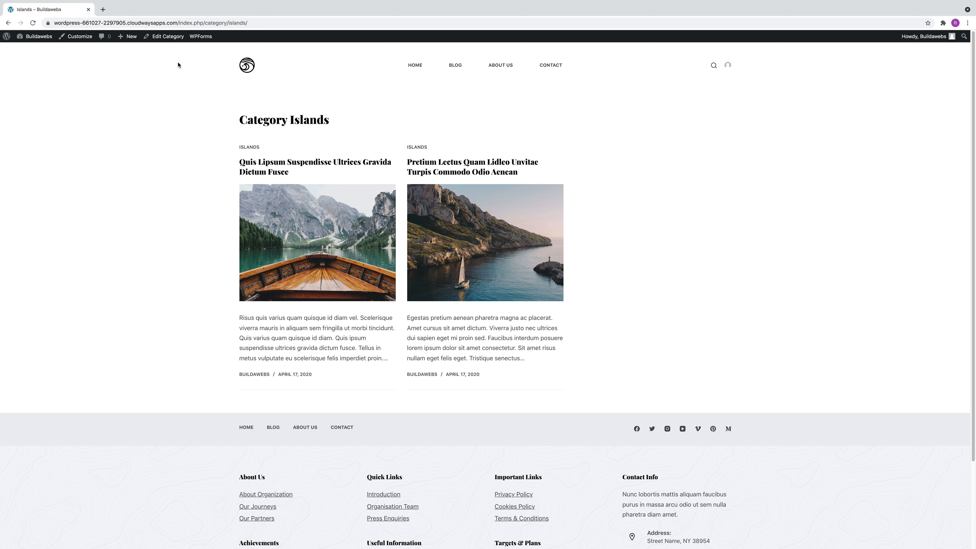
pyautogui.click(6, 37)
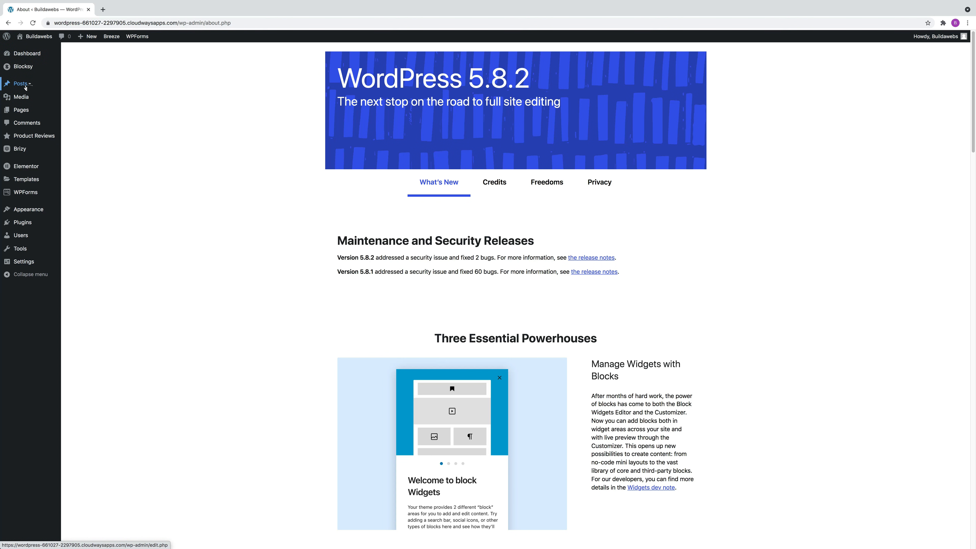
pyautogui.moveTo(26, 87)
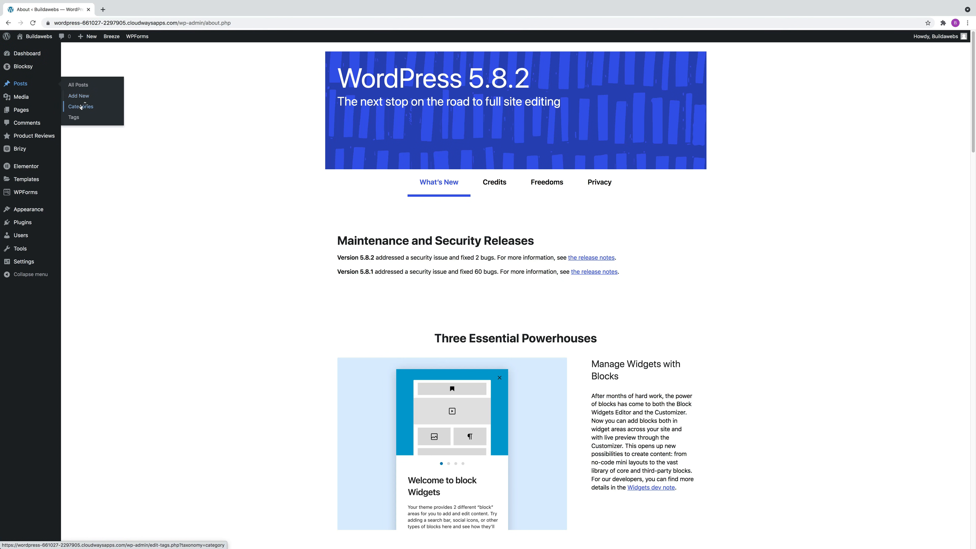
pyautogui.click(82, 108)
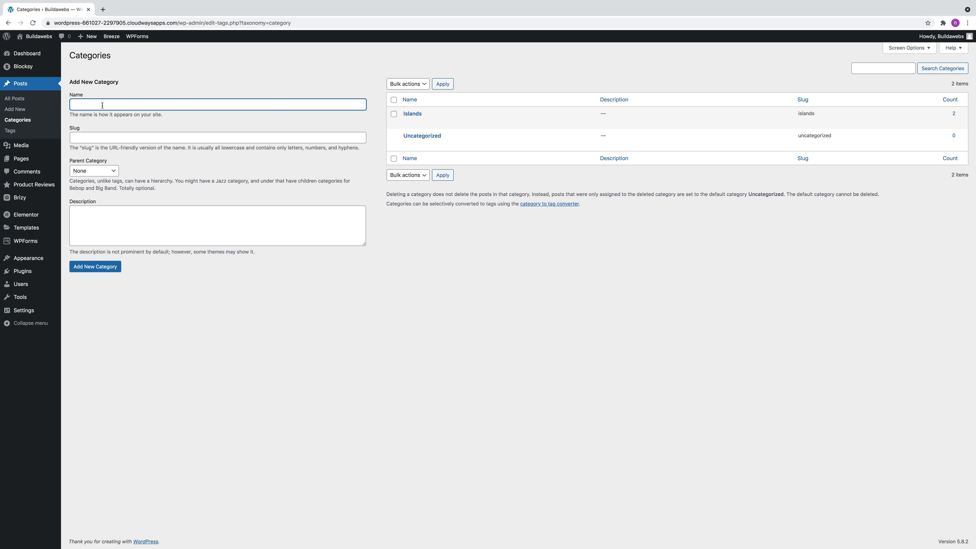
# - Enter Mountains as the new category's name and mountains in lowercase as its slug
pyautogui.write('Mountains')
pyautogui.press('super+a')
pyautogui.press('super+c')
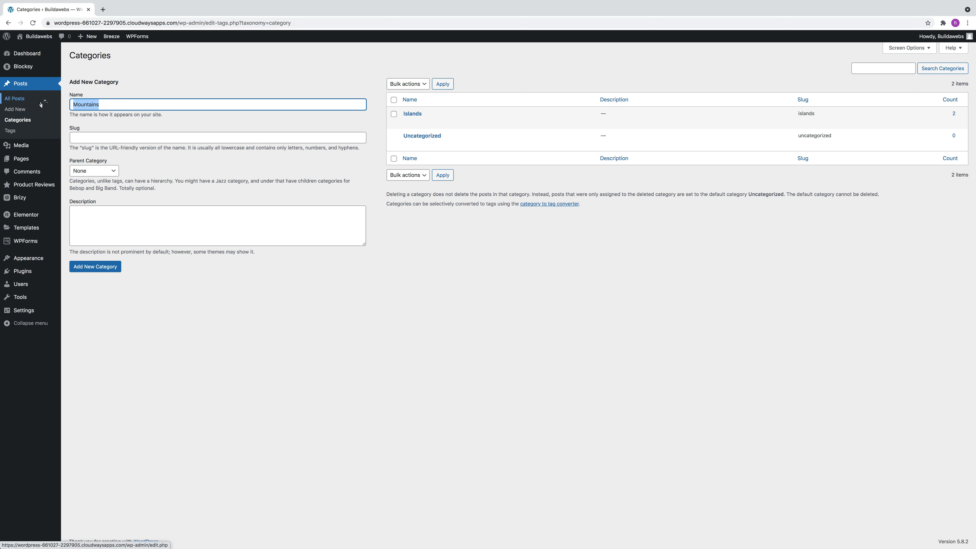
pyautogui.click(93, 134)
pyautogui.press('super+v')
pyautogui.click(79, 138)
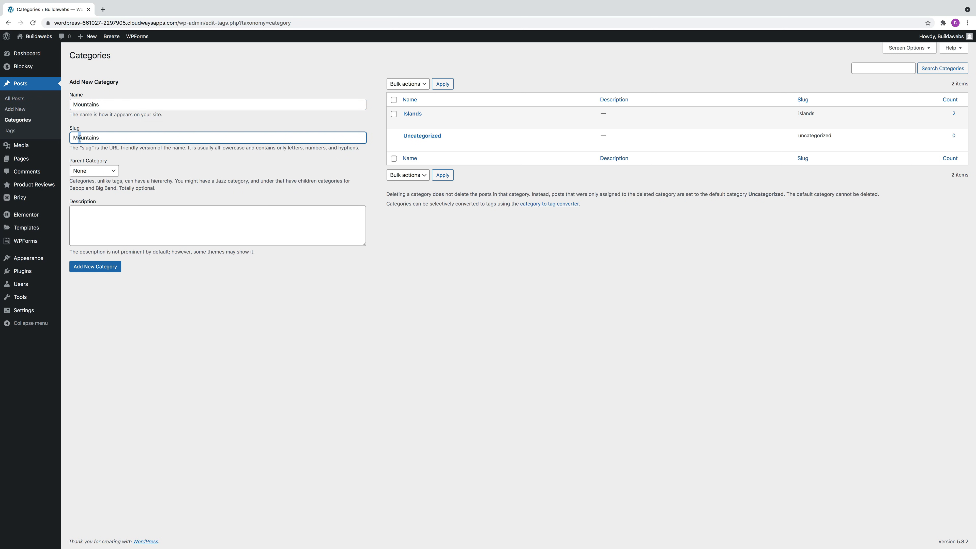
pyautogui.press('BackSpace')
pyautogui.write('m')
# - Keep the parent category at None, leave the description empty, and add the Mountains category
pyautogui.click(110, 172)
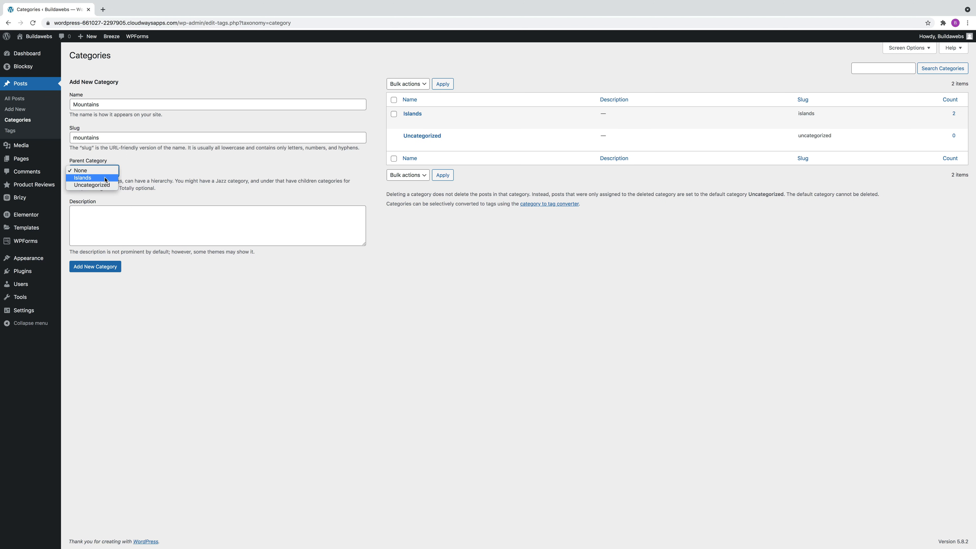
pyautogui.click(130, 175)
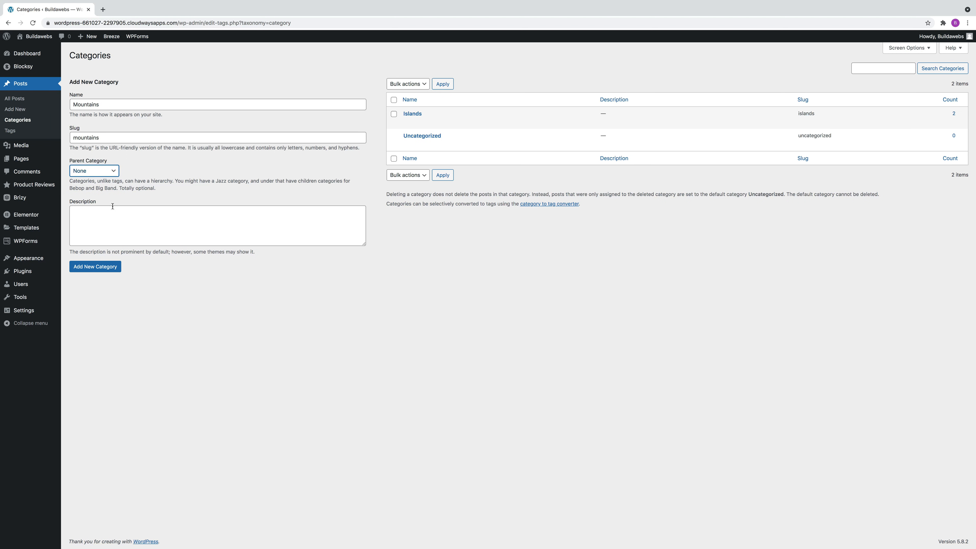
pyautogui.click(102, 213)
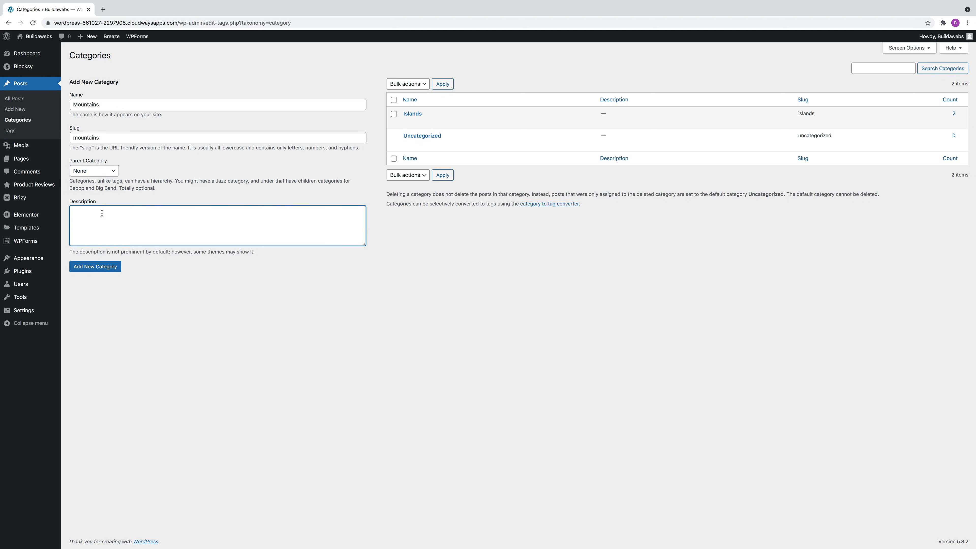
pyautogui.click(92, 267)
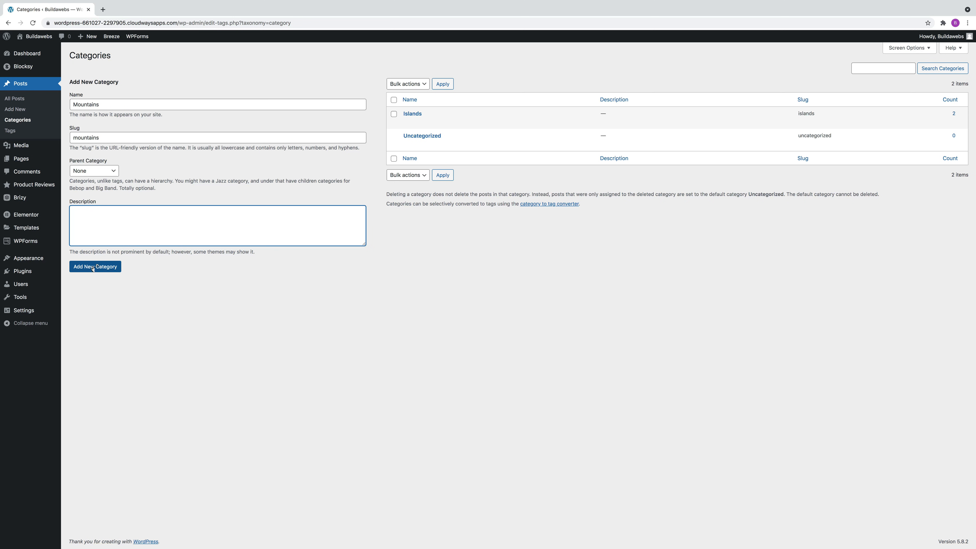
pyautogui.click(92, 267)
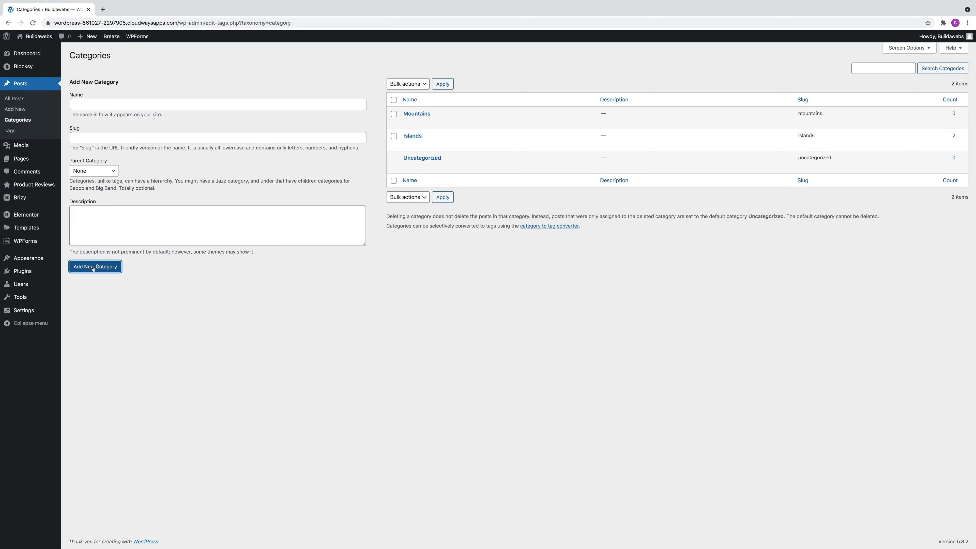
pyautogui.moveTo(415, 117)
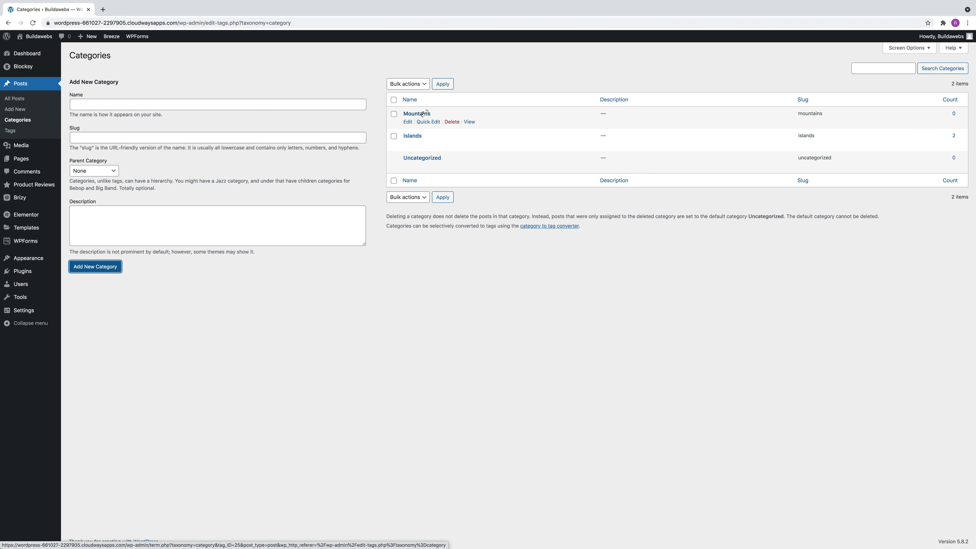
pyautogui.moveTo(412, 137)
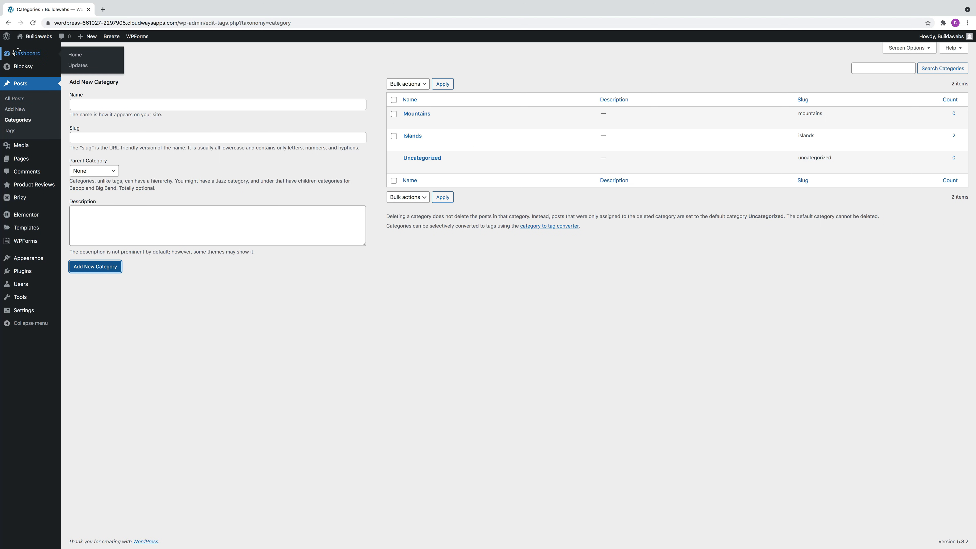
# - Add a new post tag named Hiking with the slug hiking
pyautogui.click(8, 39)
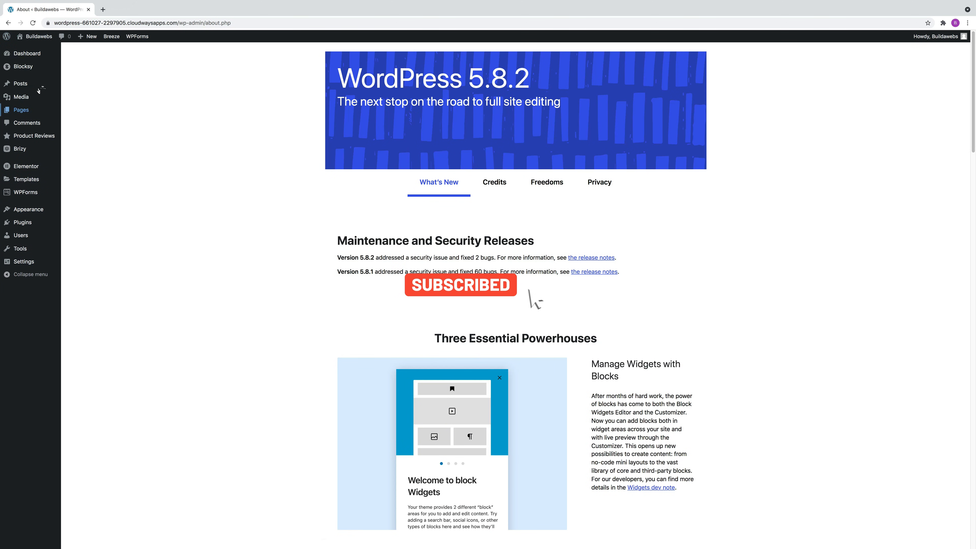
pyautogui.moveTo(23, 83)
pyautogui.click(75, 117)
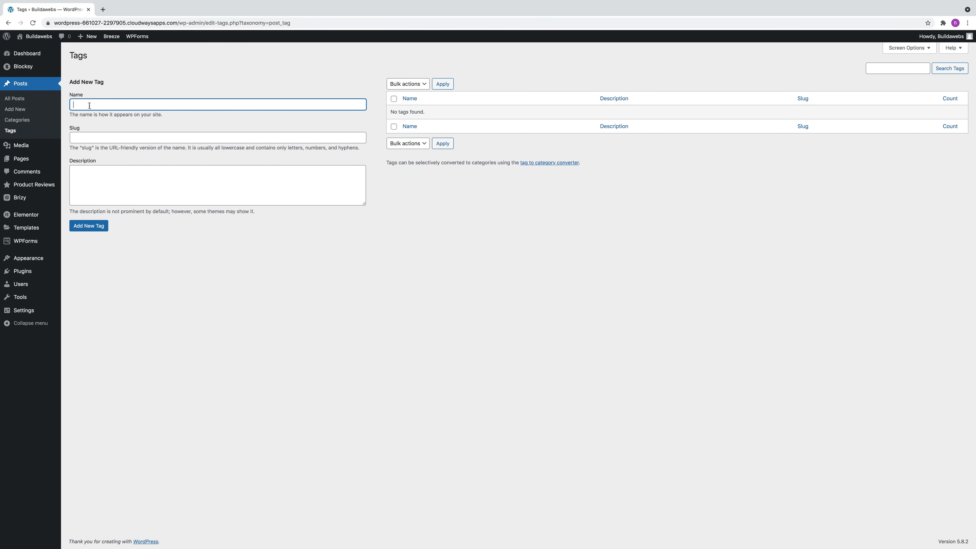
pyautogui.write('Hiking')
pyautogui.click(94, 140)
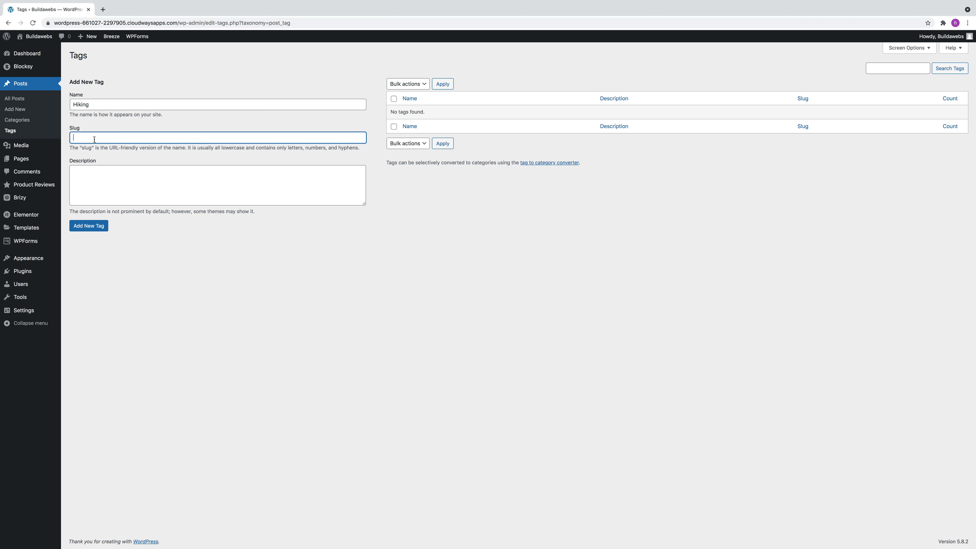
pyautogui.write('hiking')
pyautogui.click(93, 227)
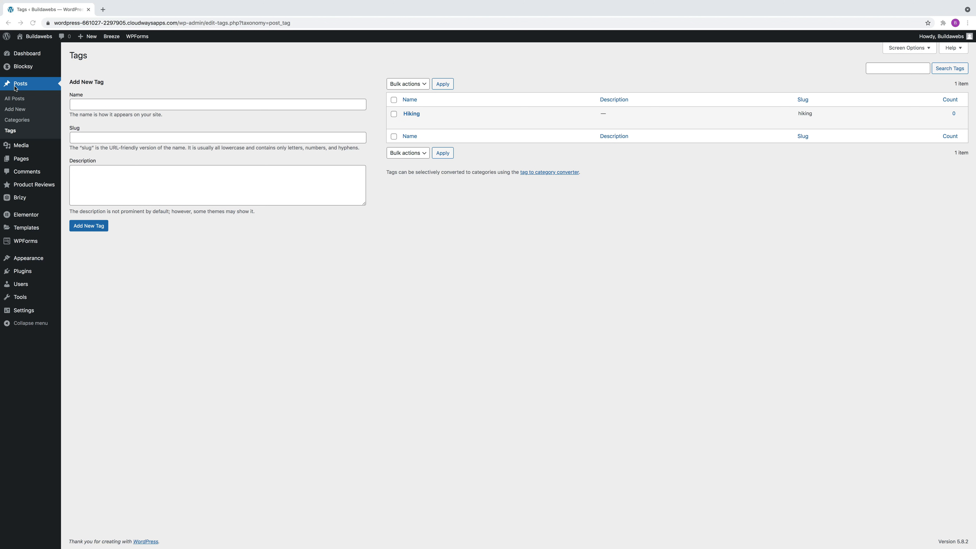
# - Edit the post "Odio Utsem Nulla Pharetra Diam Sitametnisl Elementum", assign it to the Mountains category, and update it
pyautogui.click(22, 85)
pyautogui.click(21, 85)
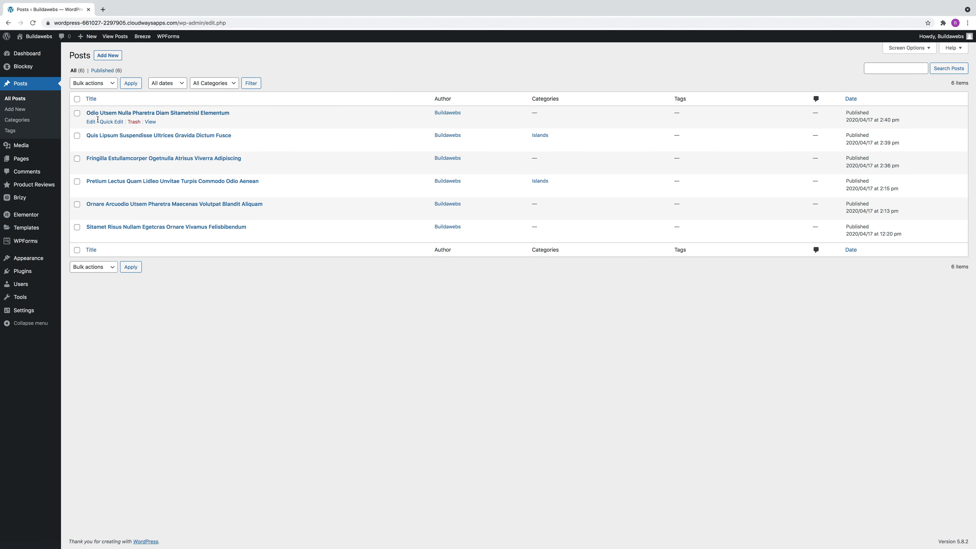
pyautogui.click(91, 122)
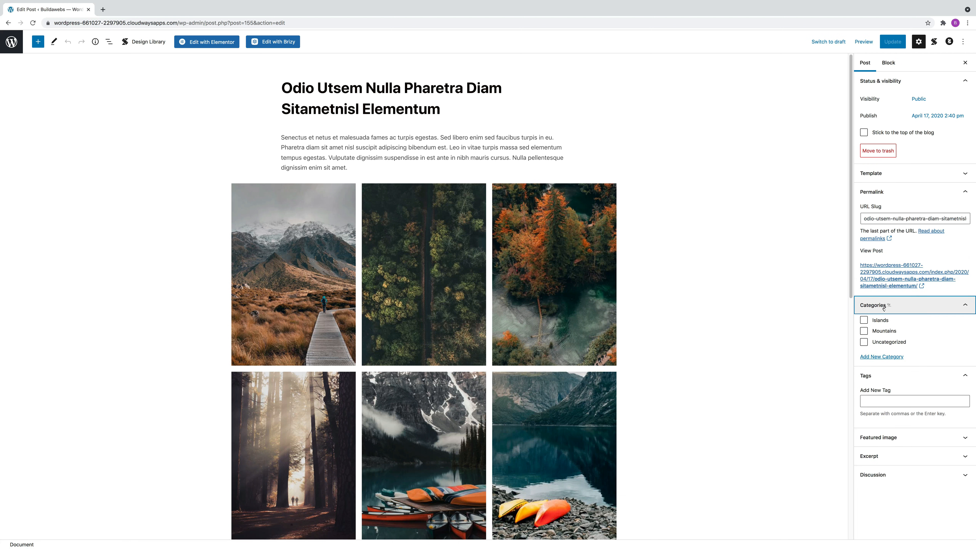
pyautogui.click(864, 331)
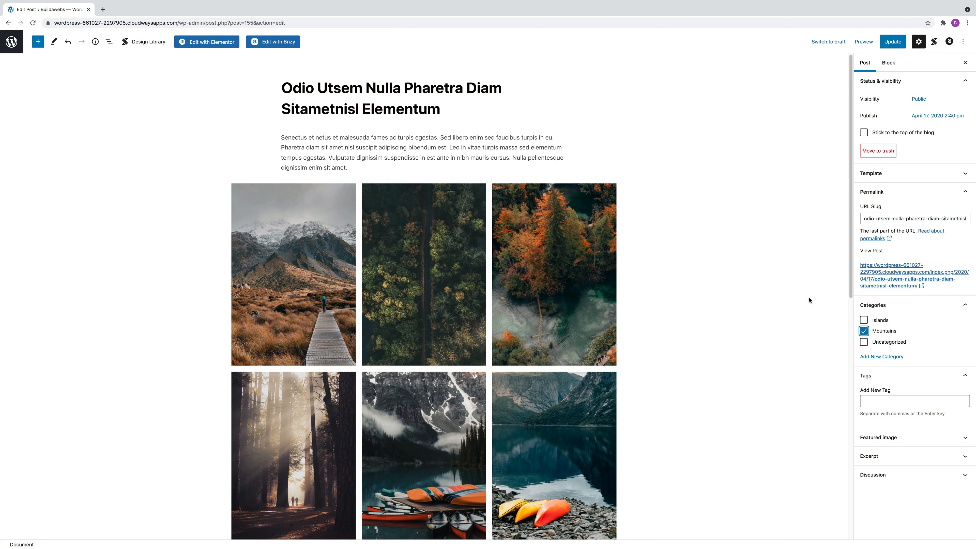
pyautogui.click(892, 42)
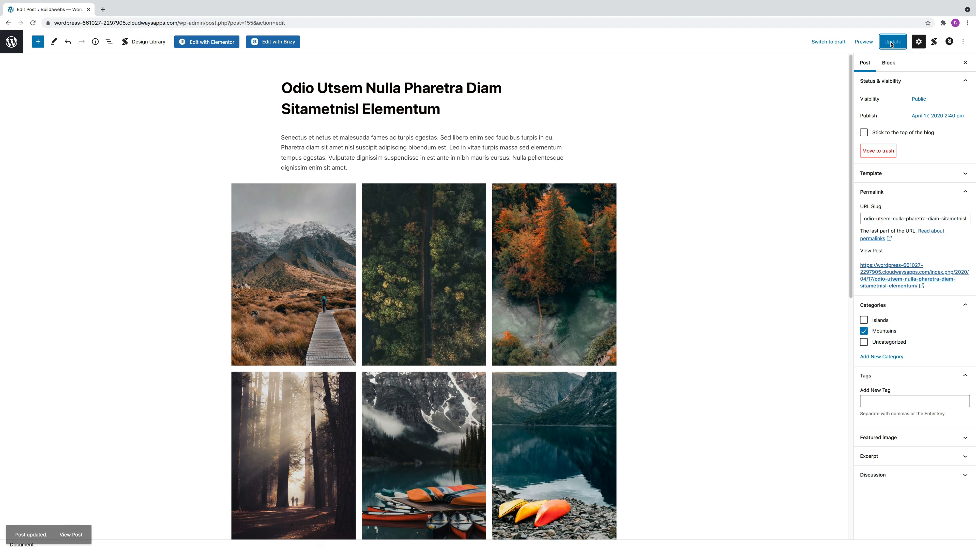
# - View the updated post and its Mountains category archive on the live site, and return to the post editor
pyautogui.click(73, 523)
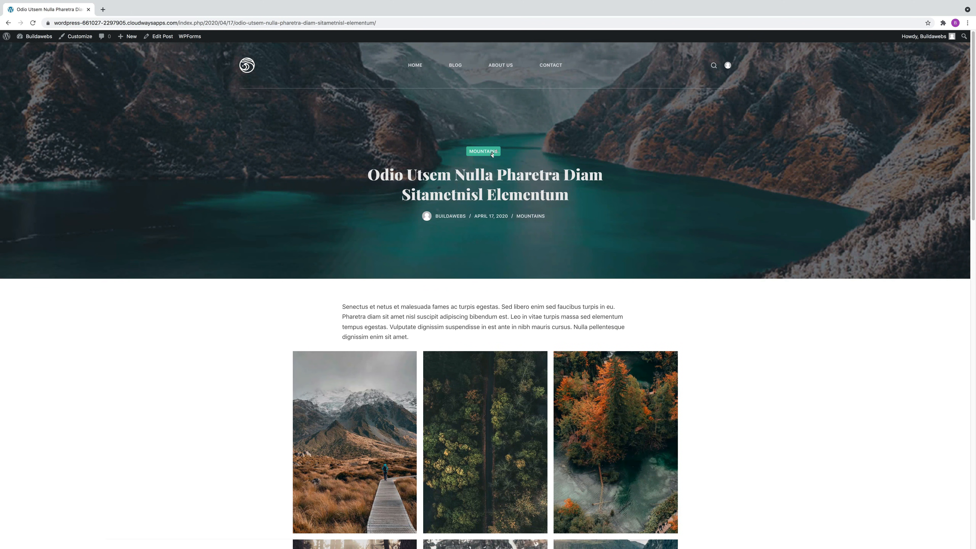
pyautogui.click(485, 154)
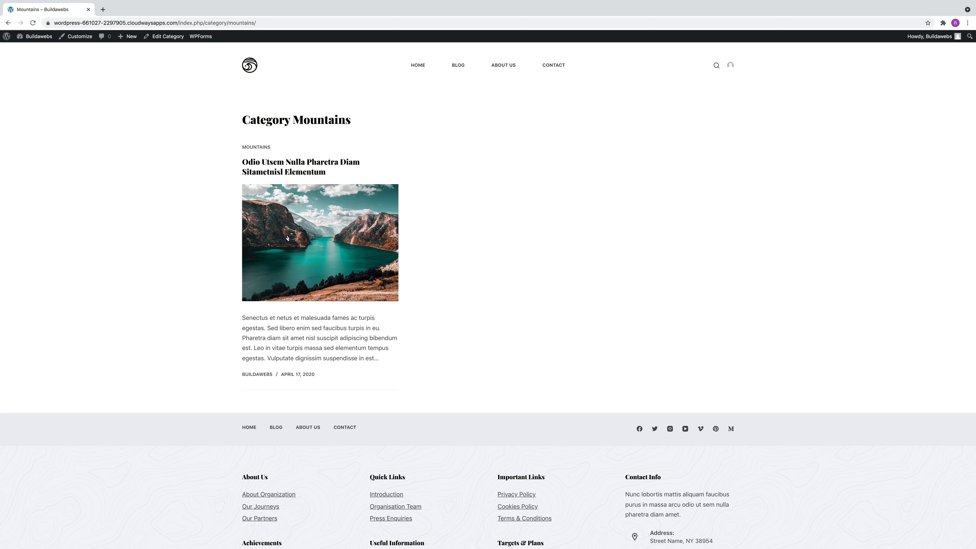
pyautogui.click(8, 24)
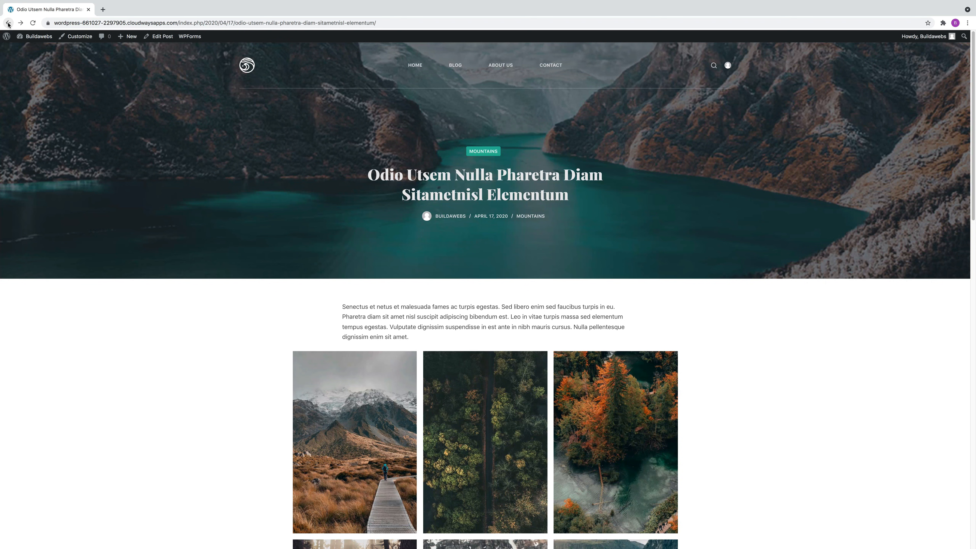
pyautogui.click(8, 23)
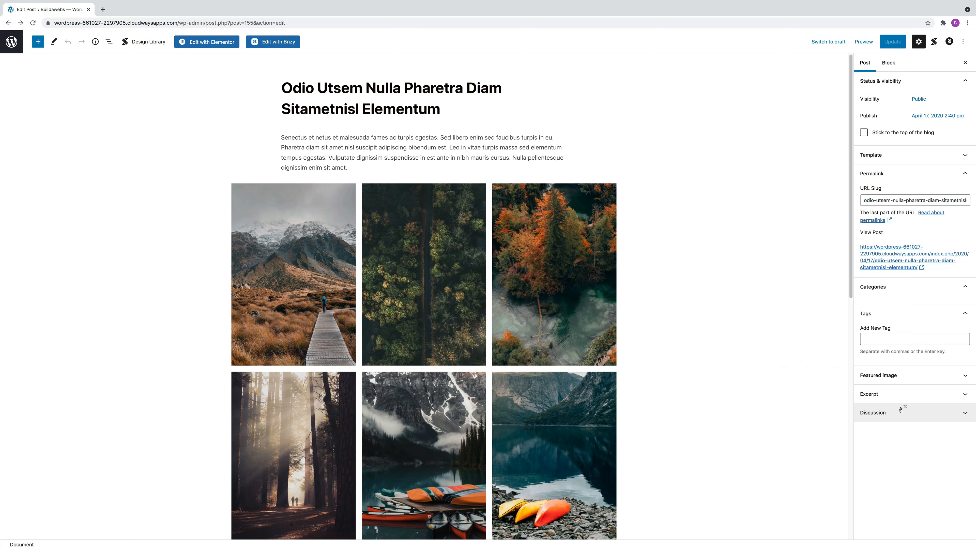
# - Assign the existing Hiking tag to the post from the editor's post settings
pyautogui.click(899, 304)
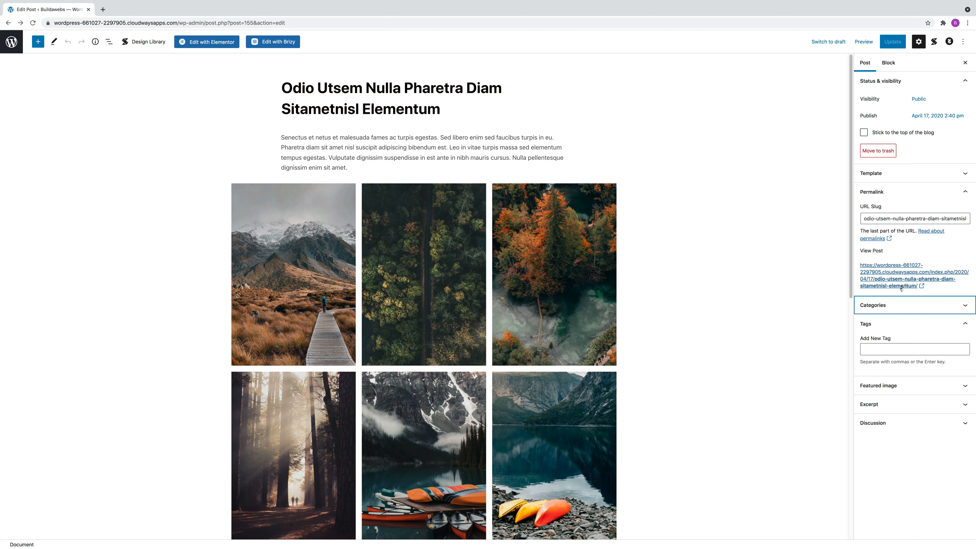
pyautogui.click(896, 305)
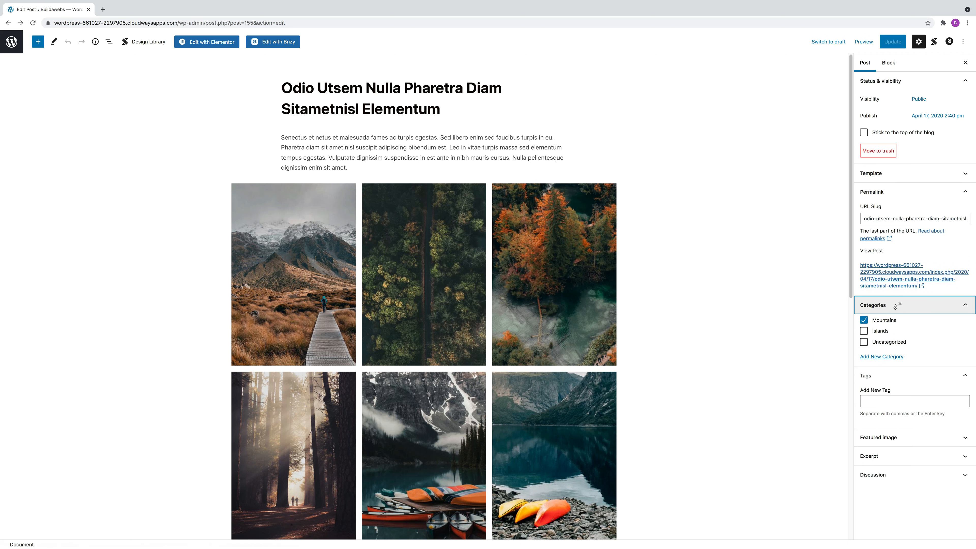
pyautogui.click(896, 305)
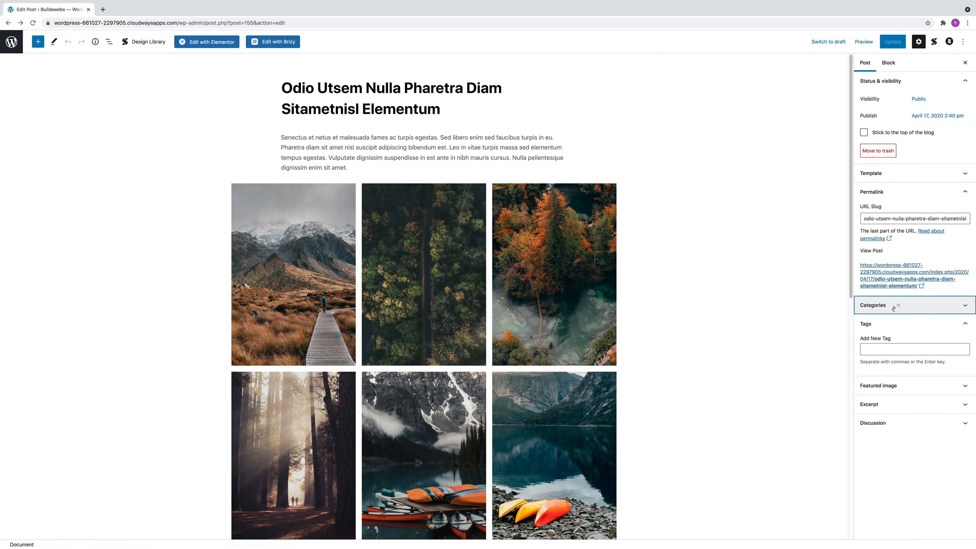
pyautogui.click(878, 349)
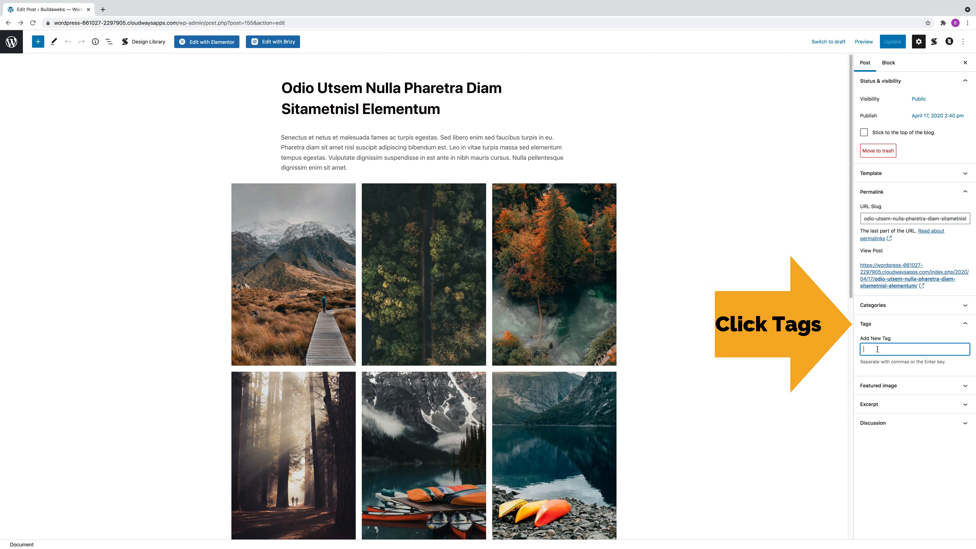
pyautogui.write('hiking')
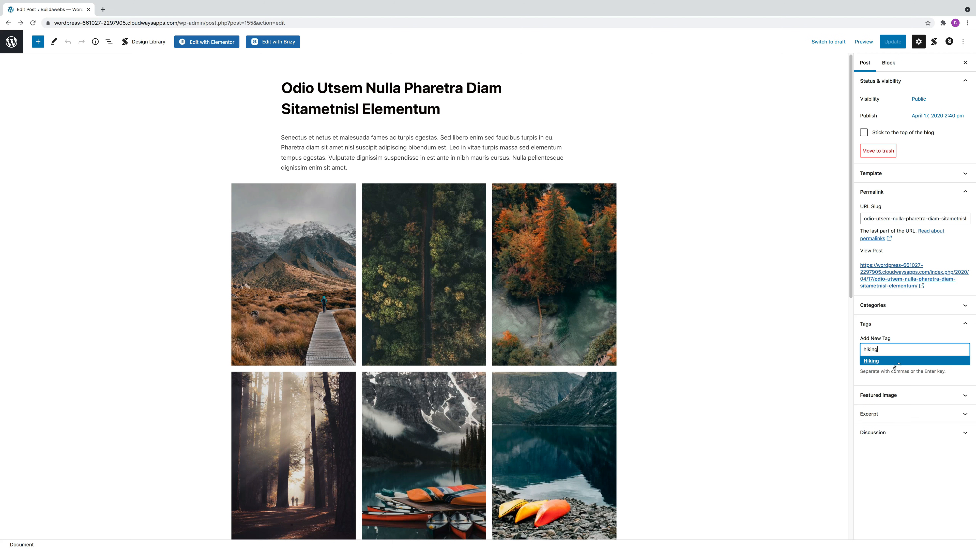
pyautogui.click(883, 361)
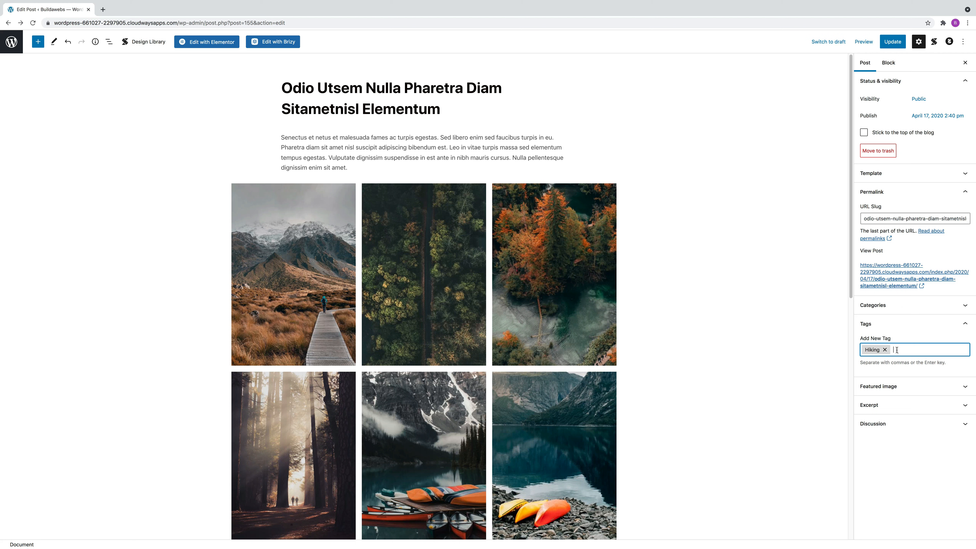
# - Create a new category named Lakes without a parent from within the post editor, keeping it assigned to the post
pyautogui.click(885, 305)
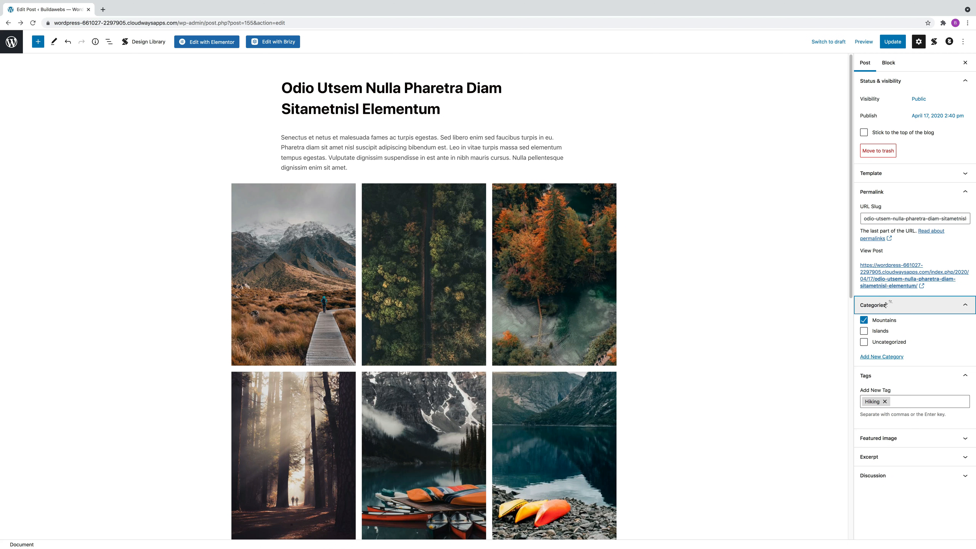
pyautogui.click(873, 359)
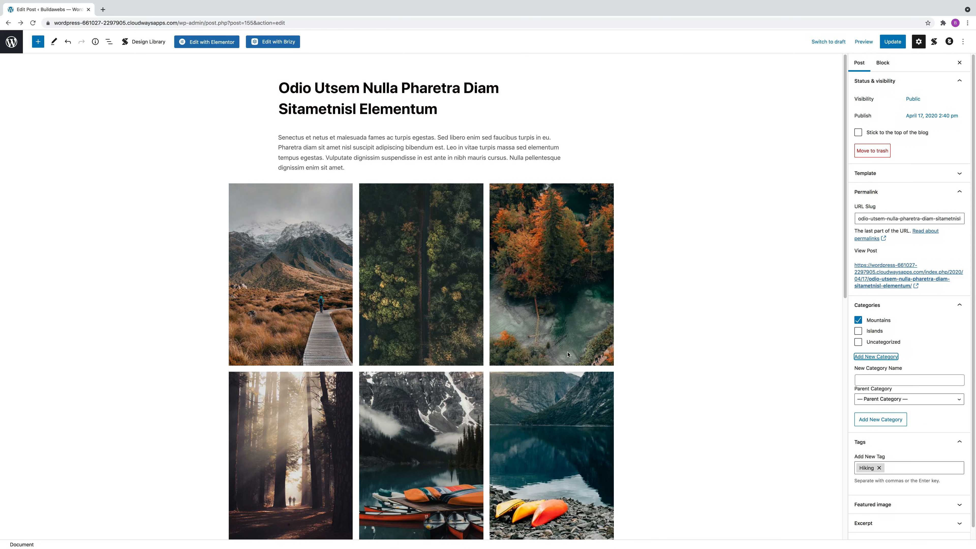
pyautogui.click(874, 380)
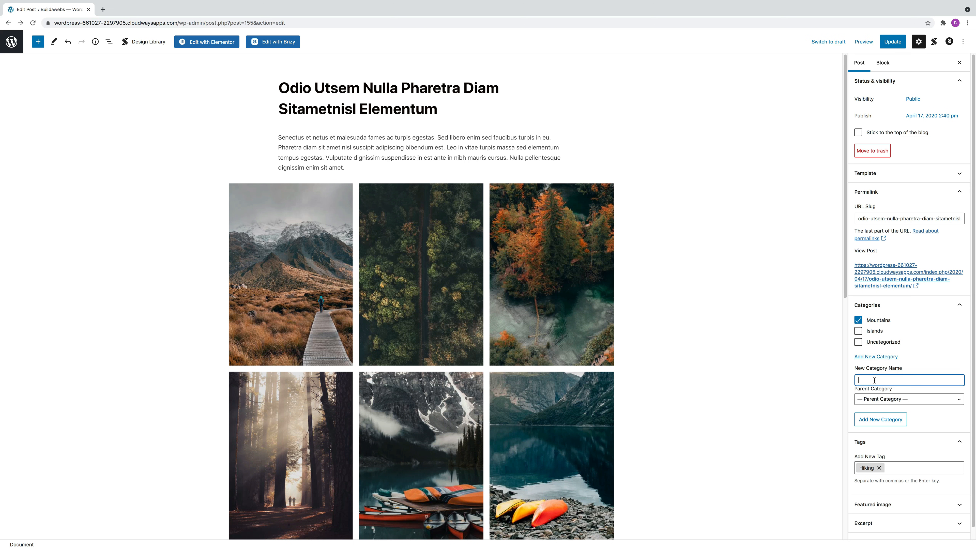
pyautogui.write('LAKES')
pyautogui.press('BackSpace')
pyautogui.write('akes')
pyautogui.click(878, 422)
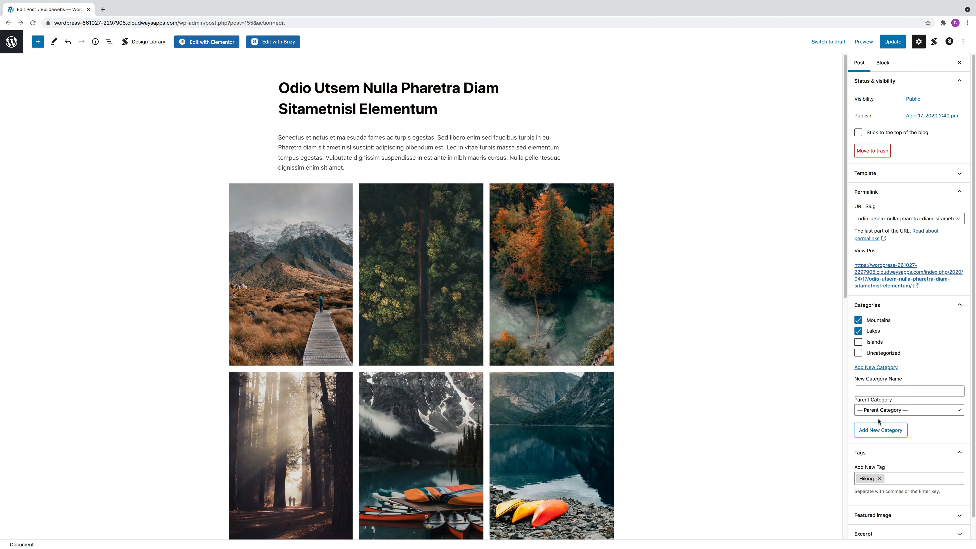
pyautogui.click(858, 331)
pyautogui.click(858, 332)
# - Add a new tag named Climbing to the post alongside Hiking
pyautogui.click(913, 481)
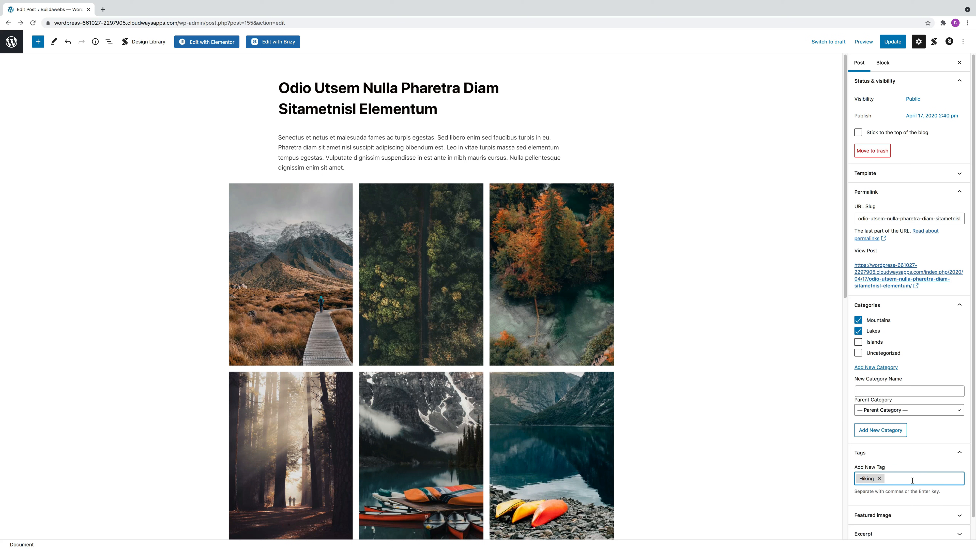
pyautogui.write('Climbing')
pyautogui.press('Return')
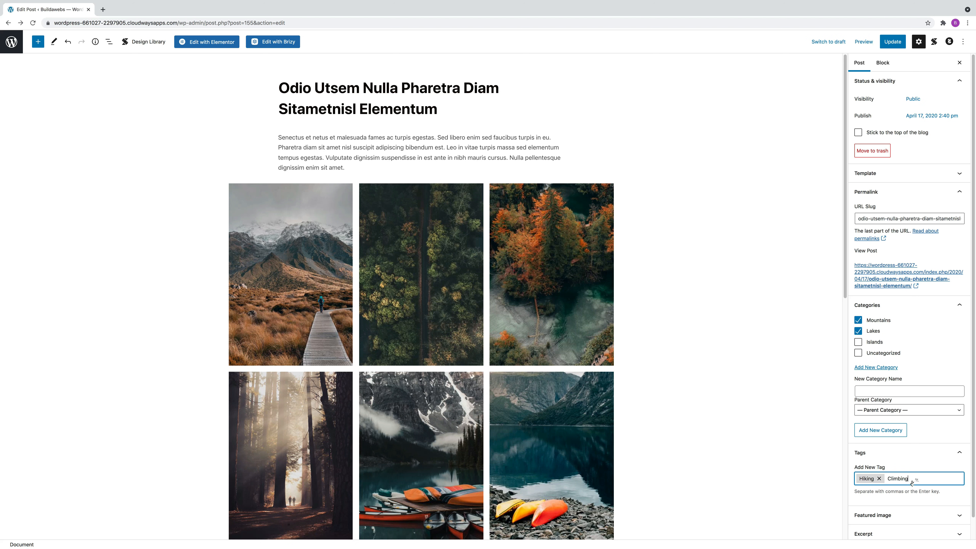